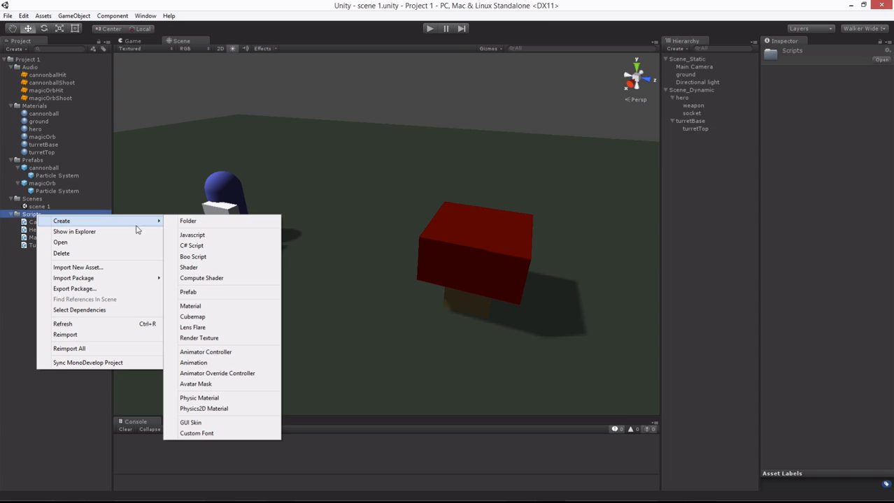
# Create a C# script named GameManager in the Scripts folder
pyautogui.click(207, 246)
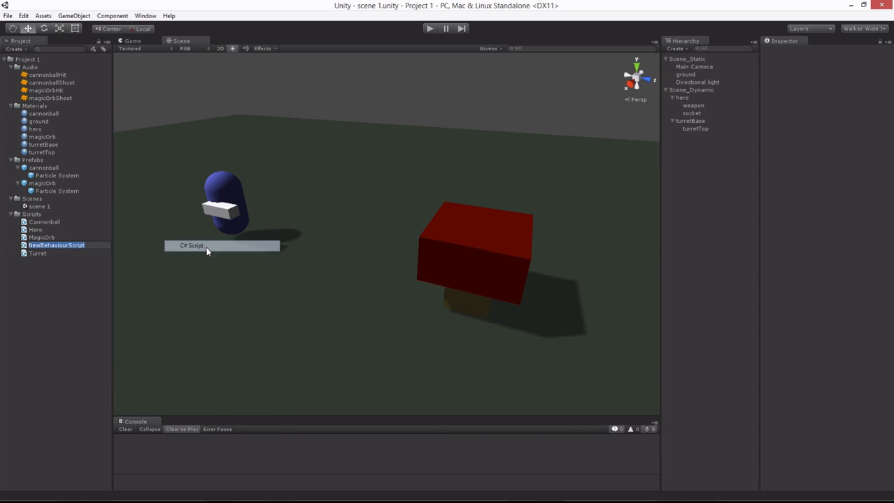
pyautogui.write('GameM')
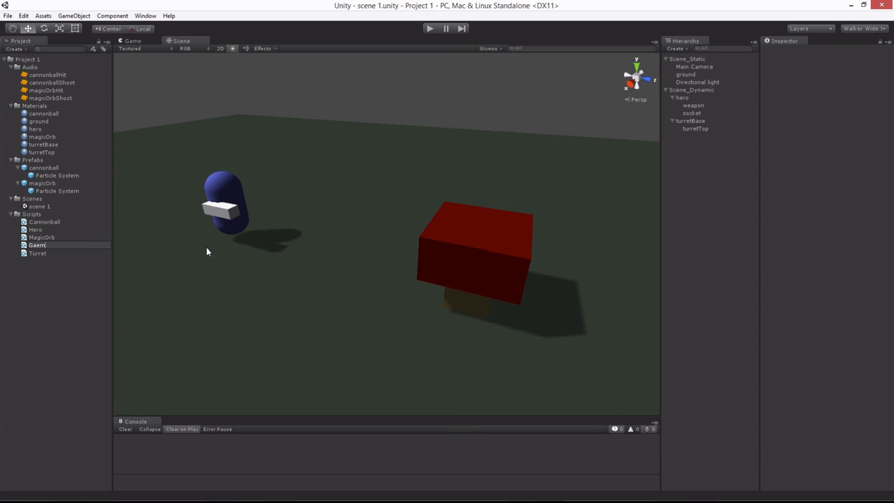
pyautogui.write('Anager')
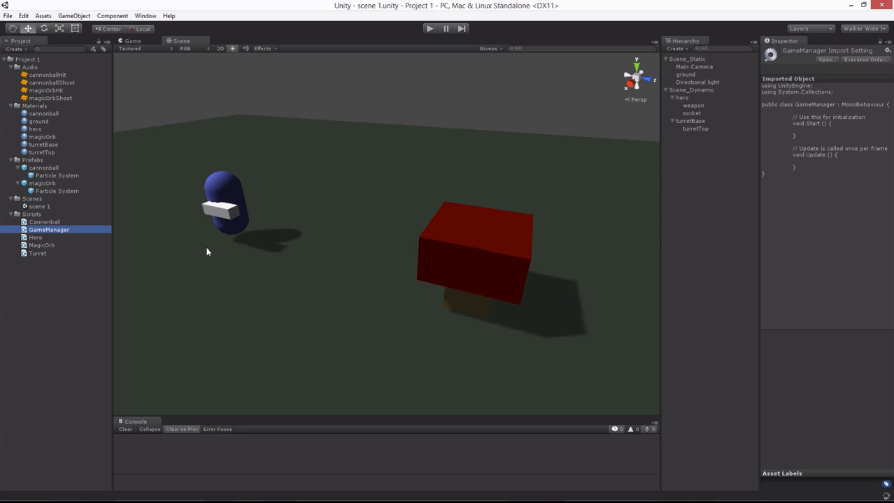
# Create an empty game object in the scene and name it GameManager
pyautogui.click(676, 48)
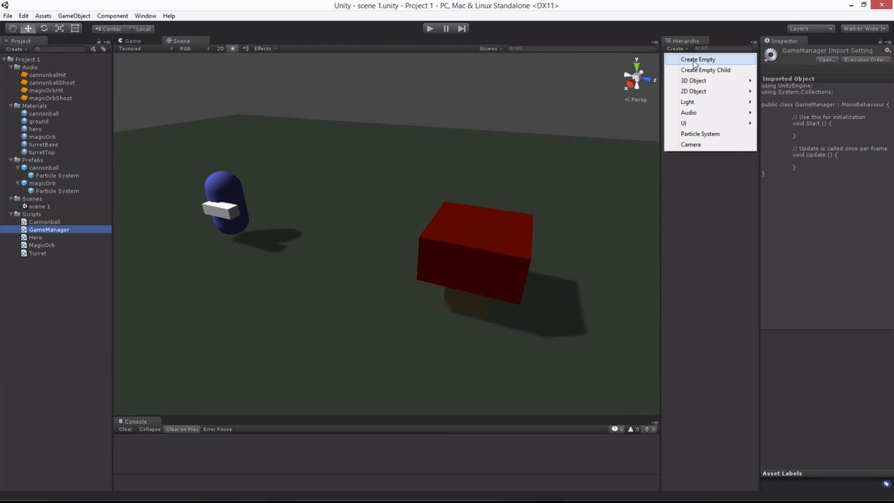
pyautogui.click(694, 61)
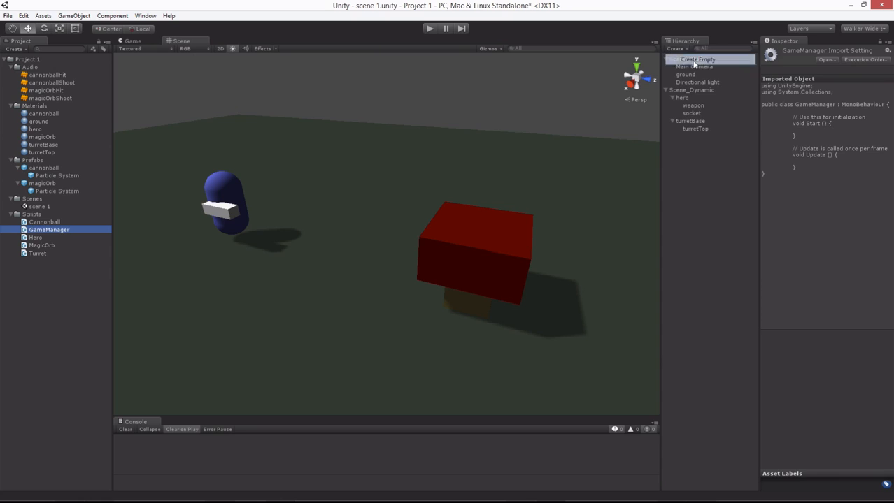
pyautogui.press('F2')
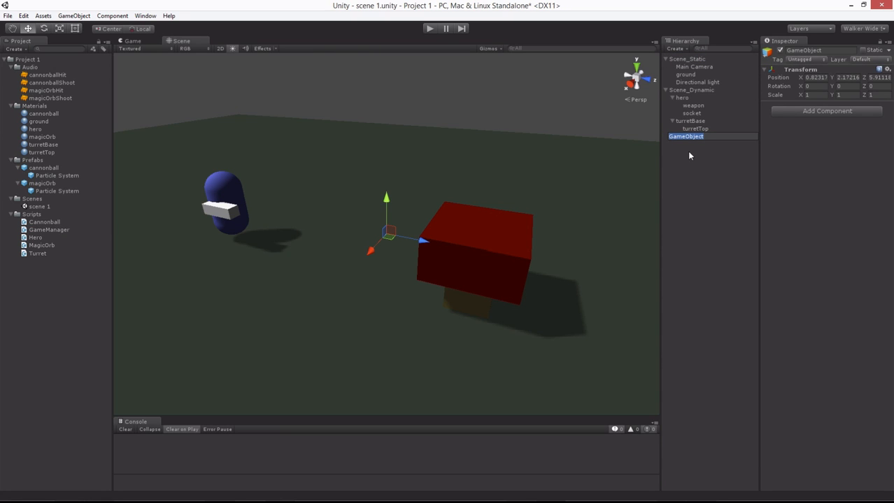
pyautogui.write('GameManager')
pyautogui.press('Return')
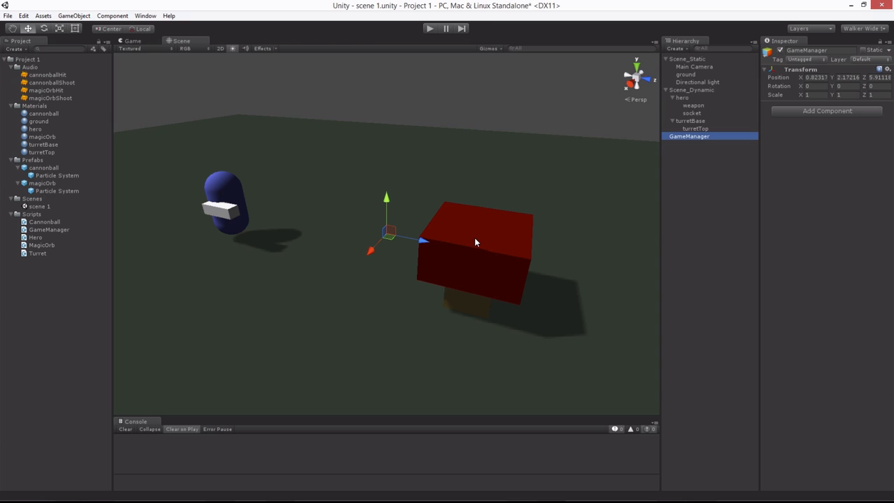
# Add a UI Text object to the scene
pyautogui.click(674, 49)
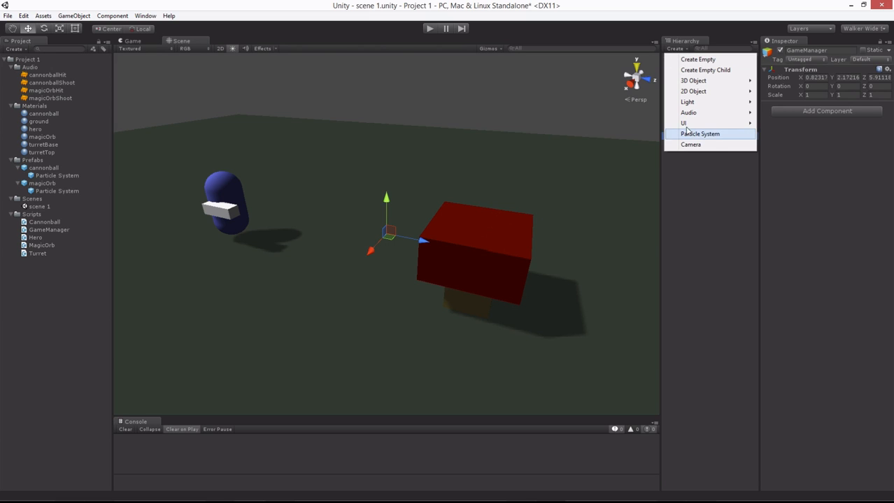
pyautogui.moveTo(748, 124)
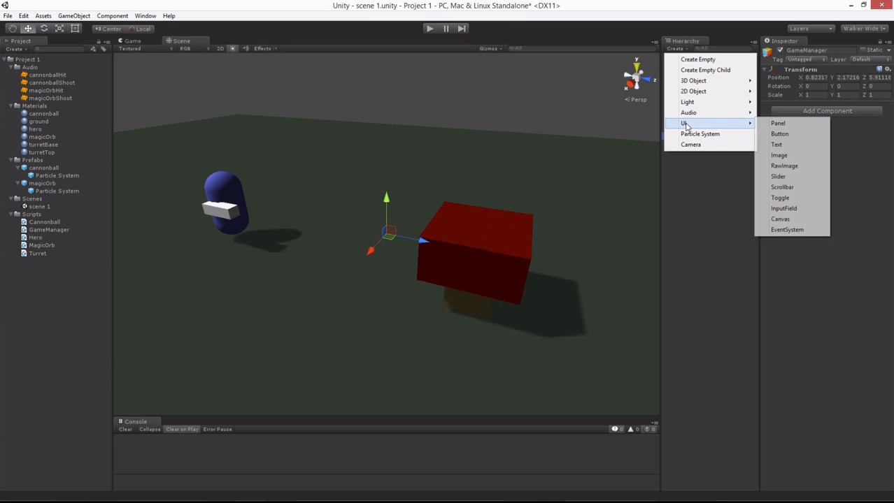
pyautogui.click(781, 144)
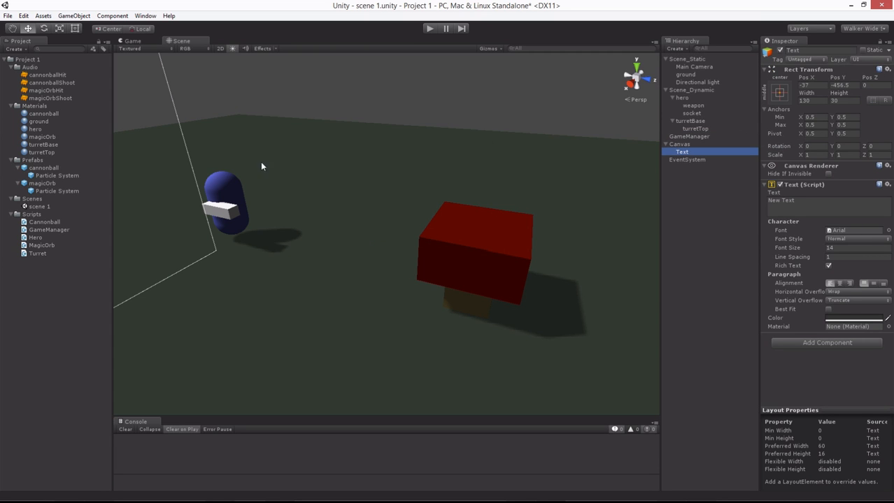
# Examine the canvas outline and its text object in the scene, facing them straight on from the Back view
pyautogui.moveTo(165, 103); pyautogui.dragTo(320, 201, button='middle')
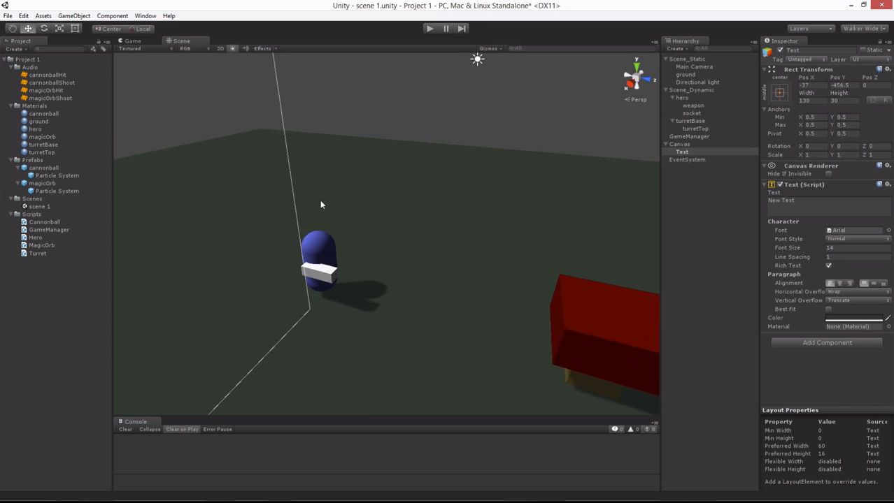
pyautogui.scroll(-15, 320, 204)
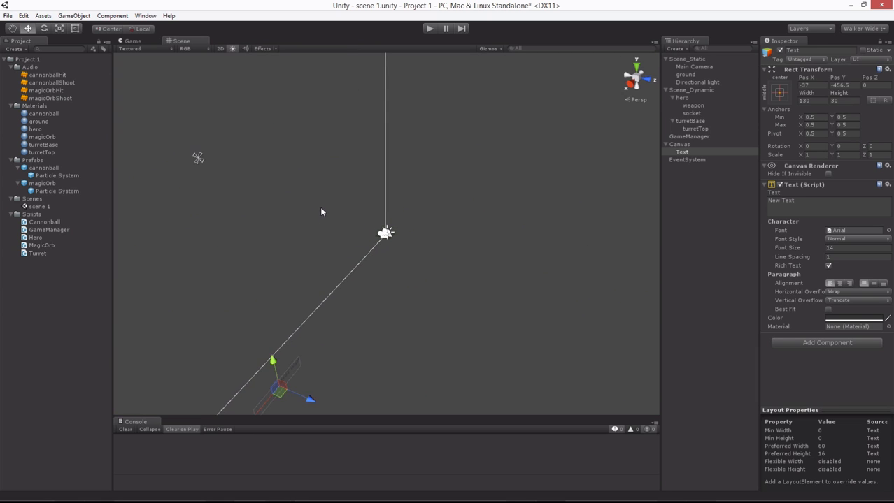
pyautogui.keyDown('alt'); pyautogui.moveTo(320, 207); pyautogui.dragTo(358, 254); pyautogui.keyUp('alt')
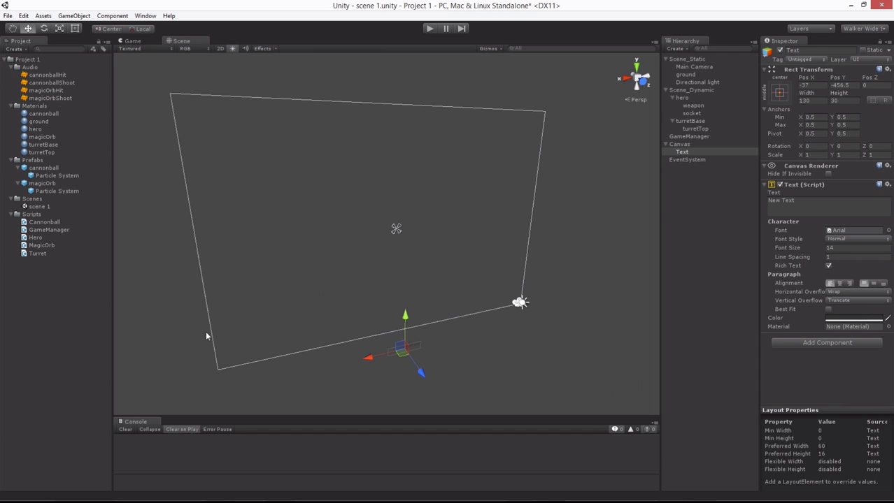
pyautogui.keyDown('alt'); pyautogui.moveTo(418, 348); pyautogui.dragTo(396, 261); pyautogui.keyUp('alt')
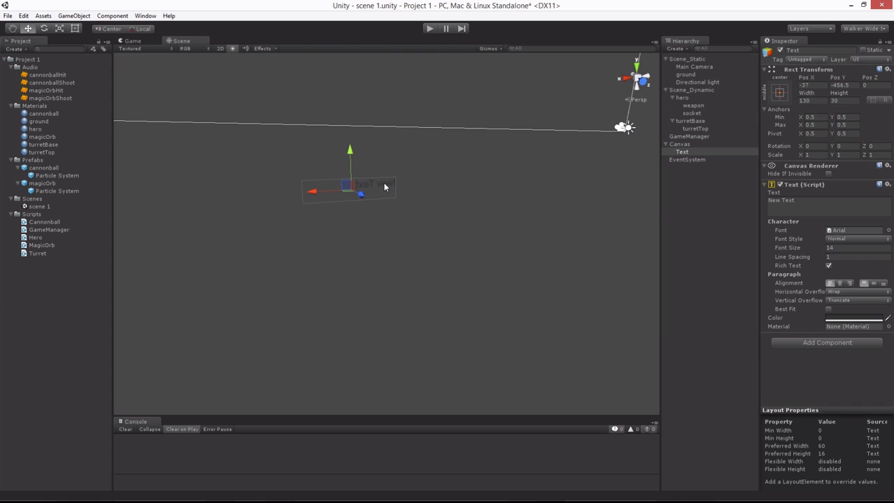
pyautogui.click(643, 83)
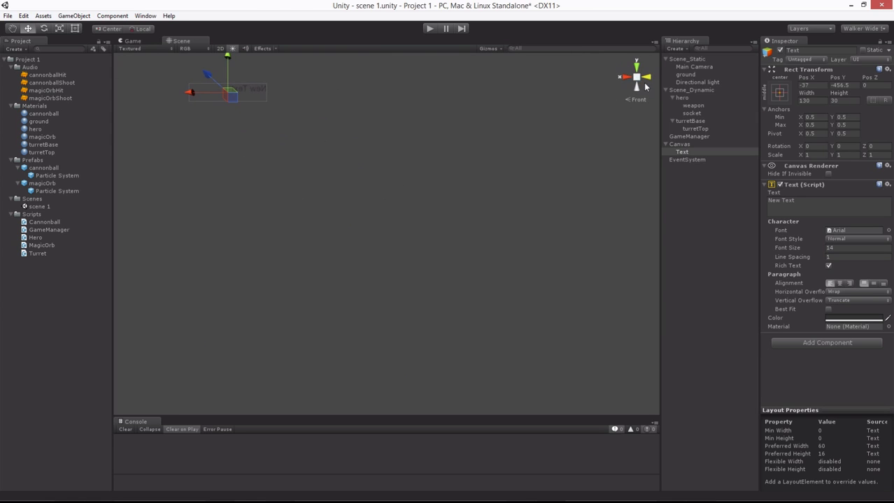
pyautogui.click(643, 81)
pyautogui.click(643, 80)
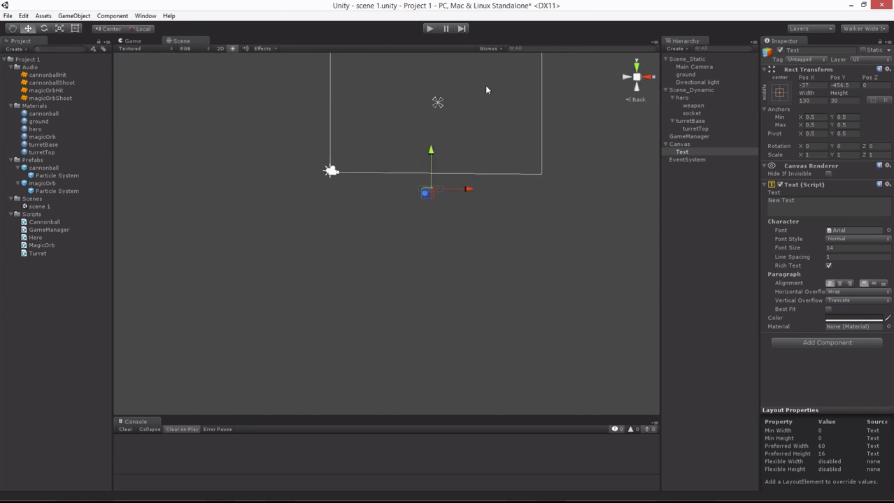
pyautogui.click(220, 49)
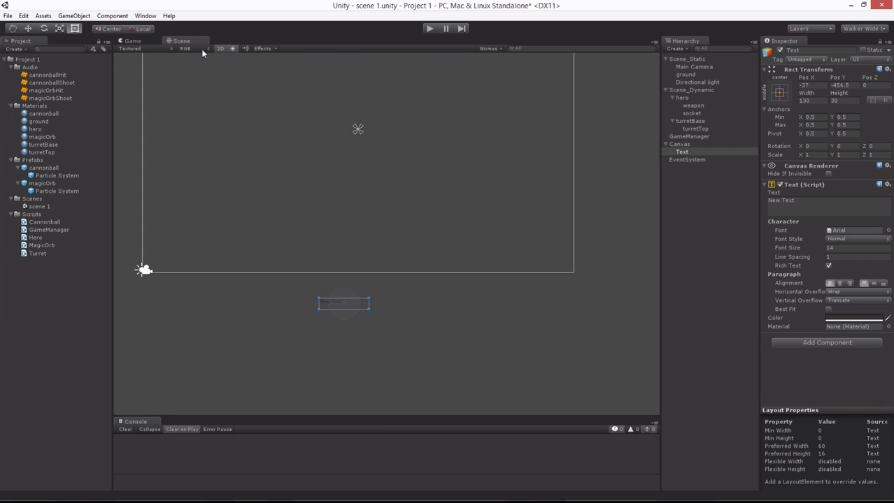
pyautogui.click(218, 48)
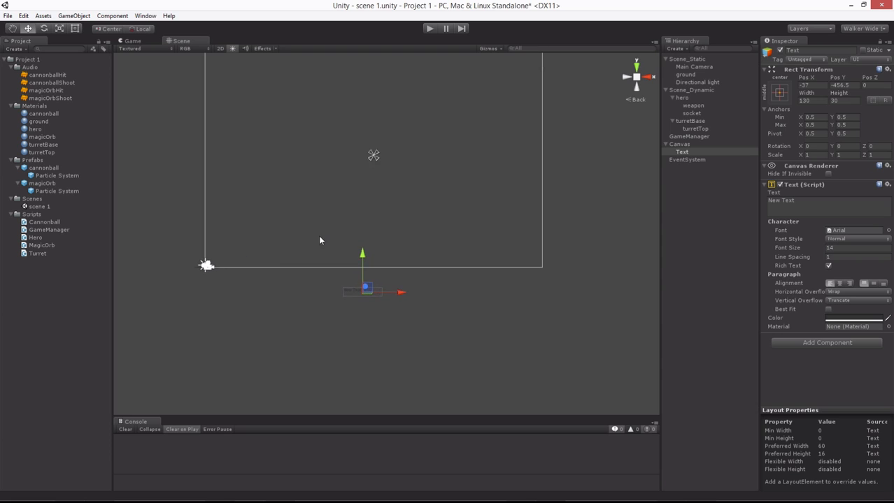
pyautogui.moveTo(288, 260); pyautogui.dragTo(547, 357, button='middle')
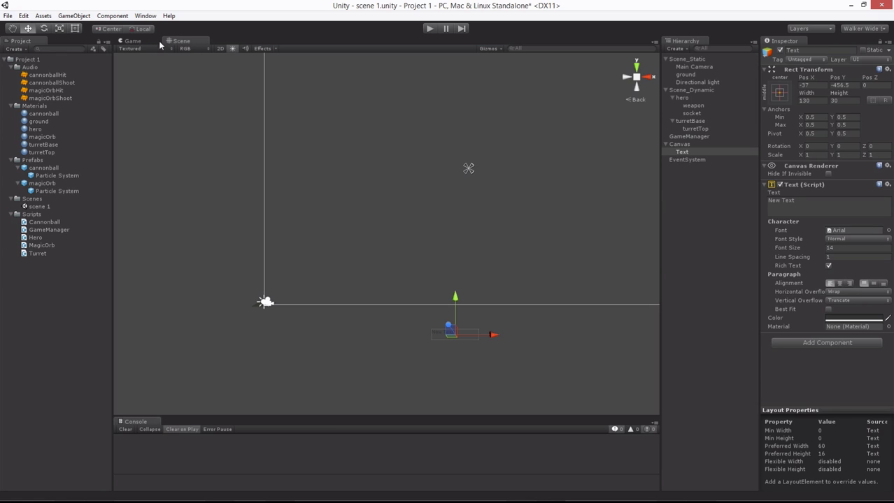
# Dock the Game view beside the Scene view and widen it so both show at once
pyautogui.click(131, 42)
pyautogui.moveTo(131, 41); pyautogui.dragTo(551, 108)
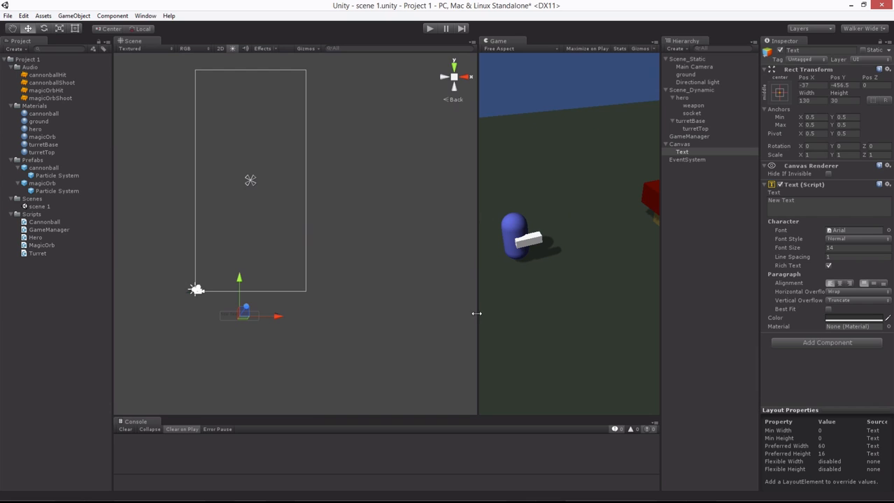
pyautogui.moveTo(475, 314); pyautogui.dragTo(365, 325)
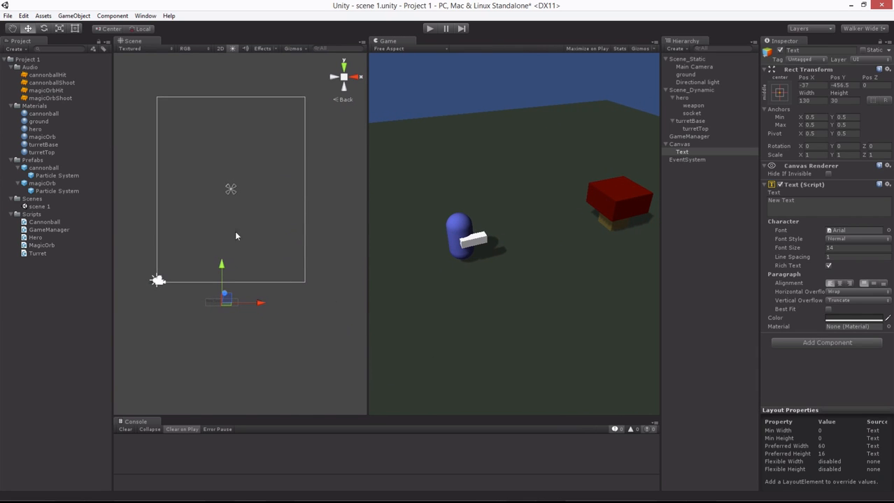
# Move the text object into the canvas's upper-left corner, at about X -222 and Y 346
pyautogui.moveTo(293, 210); pyautogui.dragTo(307, 200, button='middle')
pyautogui.scroll(5, 307, 200)
pyautogui.moveTo(217, 264); pyautogui.dragTo(217, 283, button='middle')
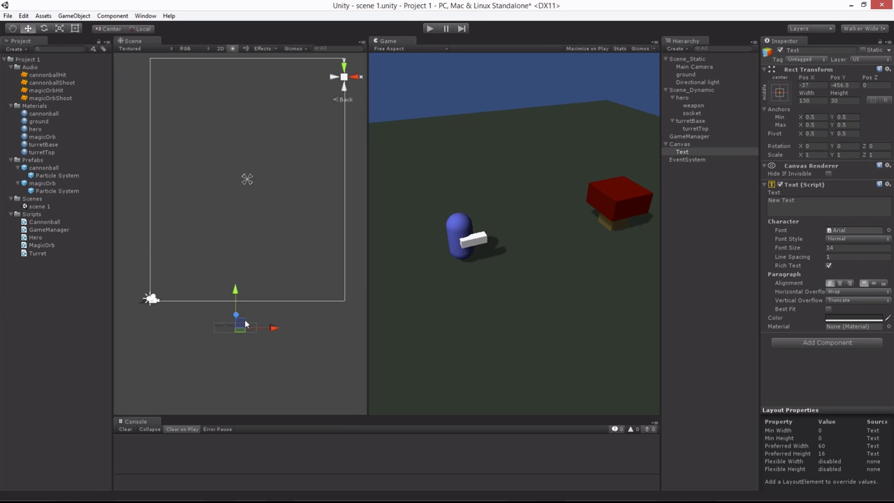
pyautogui.moveTo(245, 323); pyautogui.dragTo(184, 64)
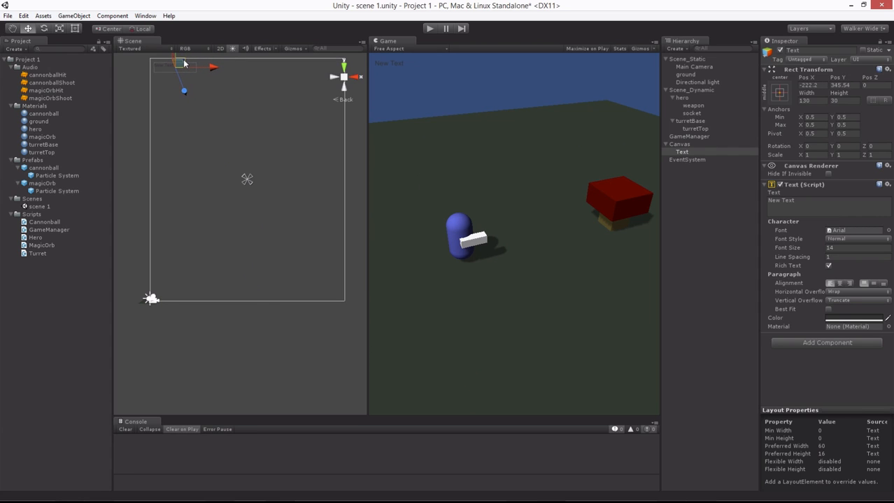
# Change the text object's content to "Health:"
pyautogui.click(807, 202)
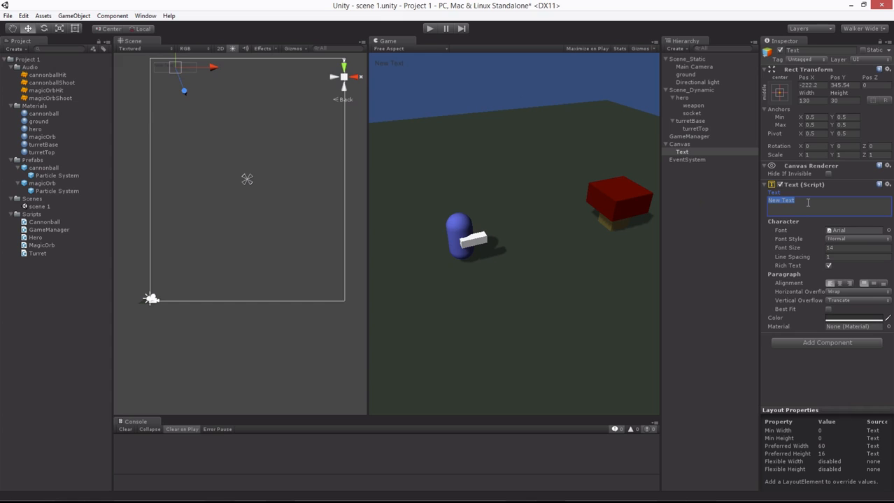
pyautogui.write('Health:')
pyautogui.click(721, 182)
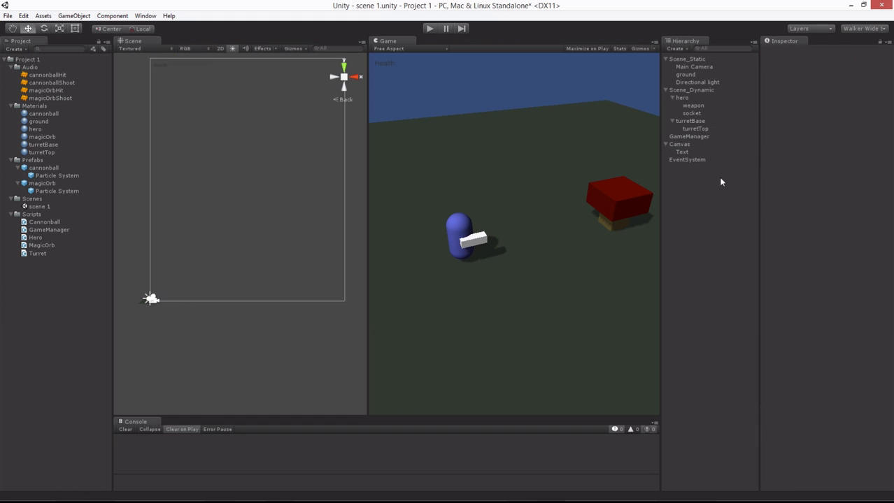
# Rename the Text object under the Canvas to playerHealth
pyautogui.click(684, 154)
pyautogui.click(683, 153)
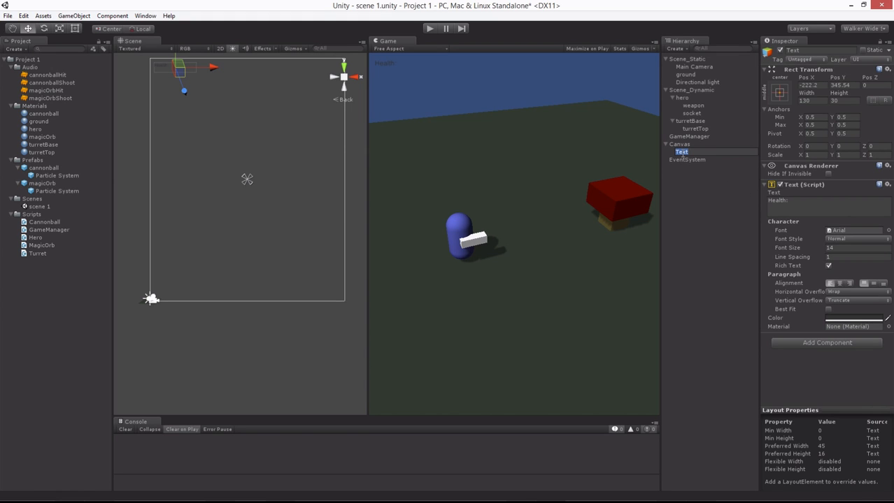
pyautogui.write('playerHealth')
pyautogui.press('Return')
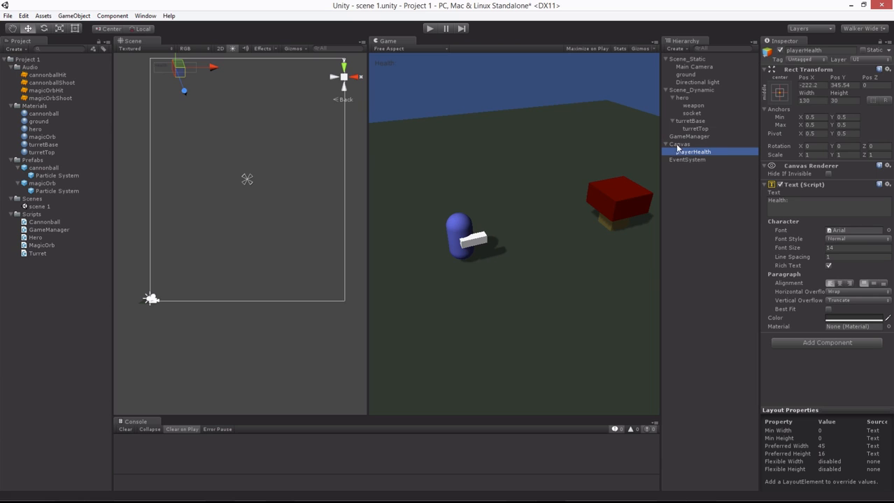
# Anchor the playerHealth text to the top left of the canvas using the anchor presets
pyautogui.middleClick(228, 93)
pyautogui.moveTo(228, 93); pyautogui.dragTo(232, 96, button='middle')
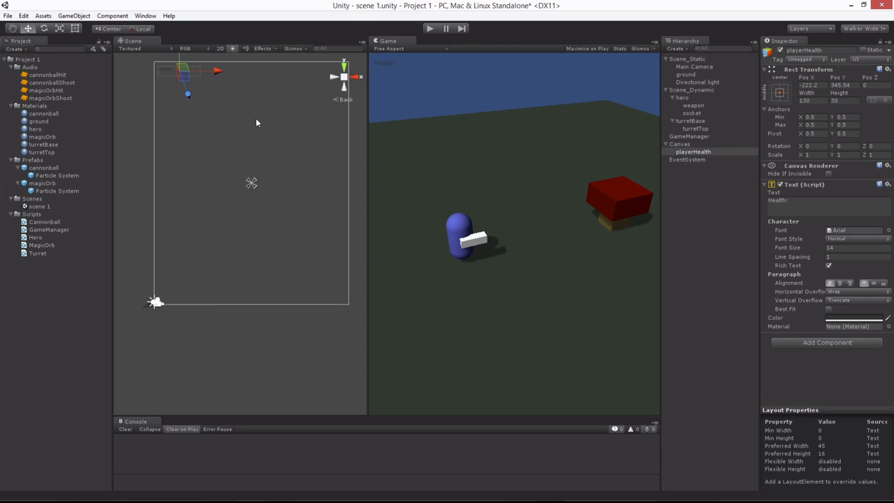
pyautogui.press('f')
pyautogui.moveTo(255, 265); pyautogui.dragTo(263, 221, button='middle')
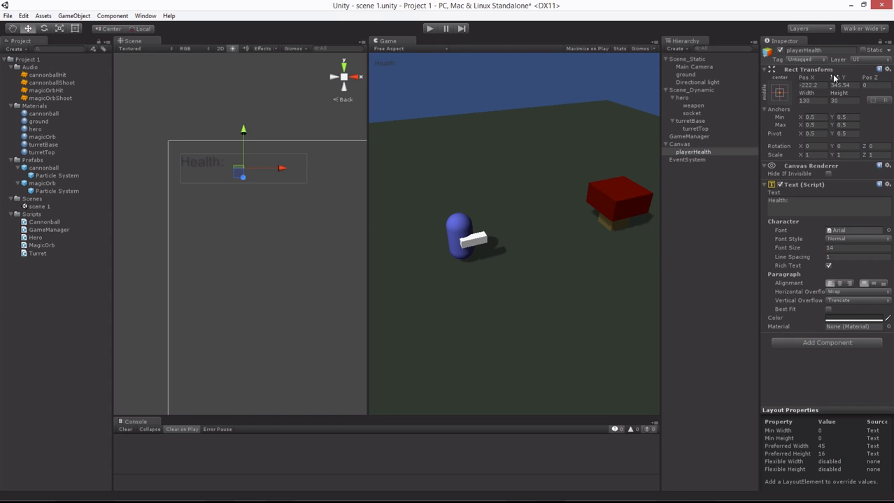
pyautogui.click(779, 96)
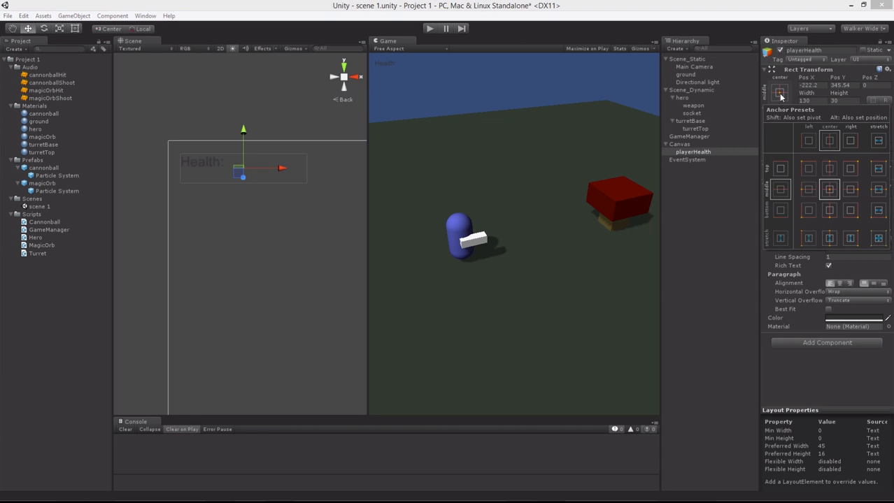
pyautogui.click(805, 169)
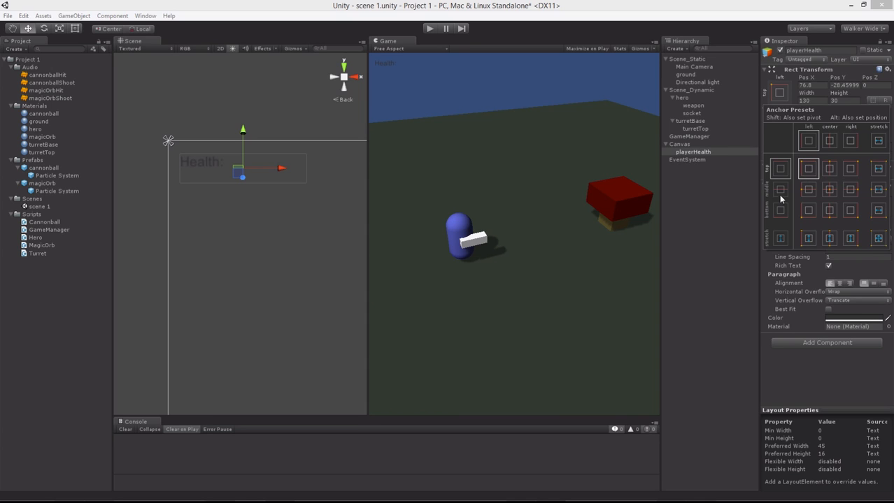
pyautogui.click(363, 306)
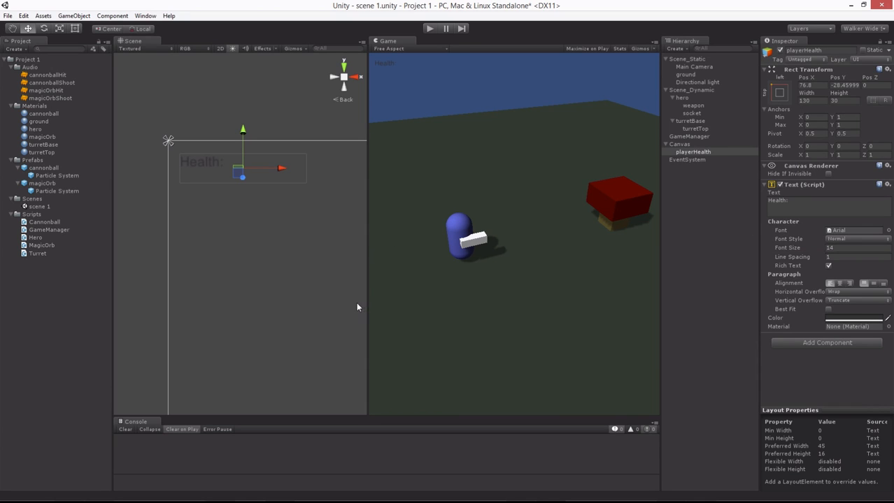
# Duplicate the playerHealth text and move the copy straight down below the original, to about Y -64
pyautogui.moveTo(365, 306); pyautogui.dragTo(383, 317)
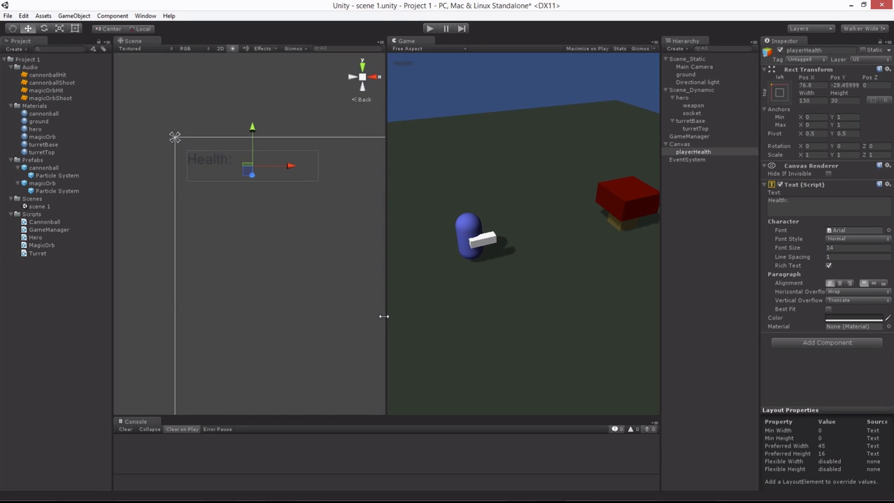
pyautogui.moveTo(324, 284); pyautogui.dragTo(317, 269, button='middle')
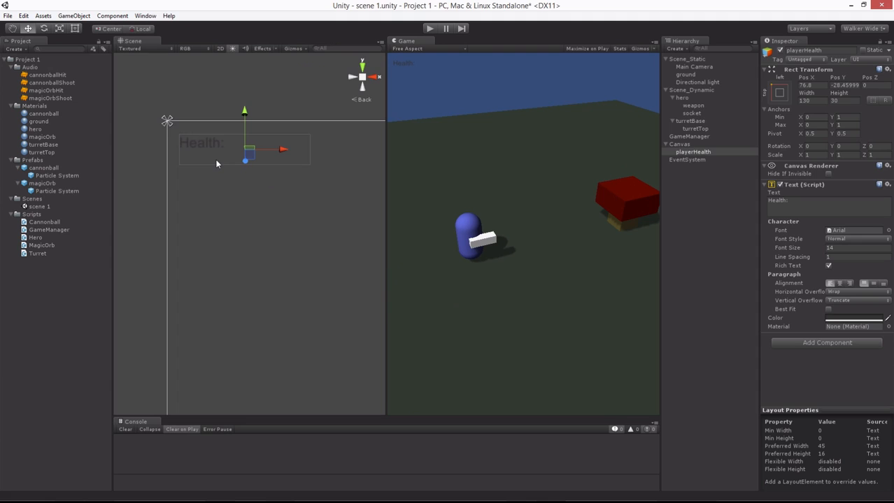
pyautogui.hotkey('ctrl', 'd')
pyautogui.moveTo(245, 115); pyautogui.dragTo(238, 156)
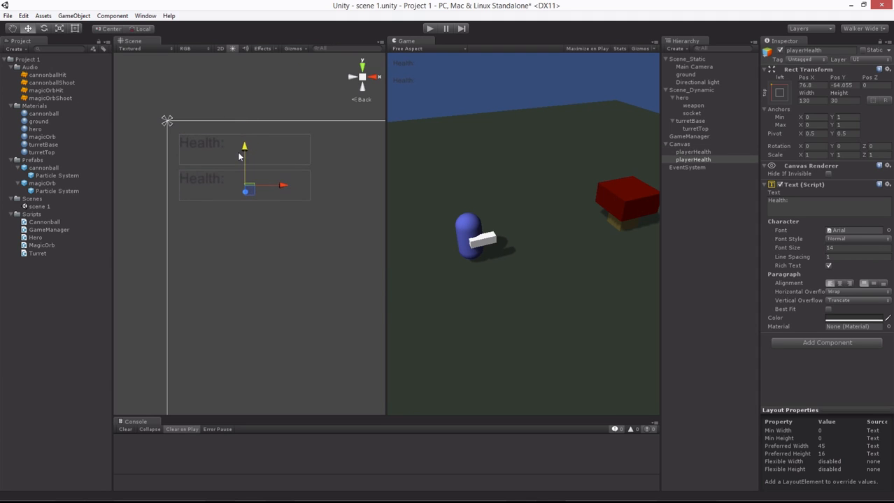
# Change the duplicated text's content to "MagicOrbs:"
pyautogui.click(799, 201)
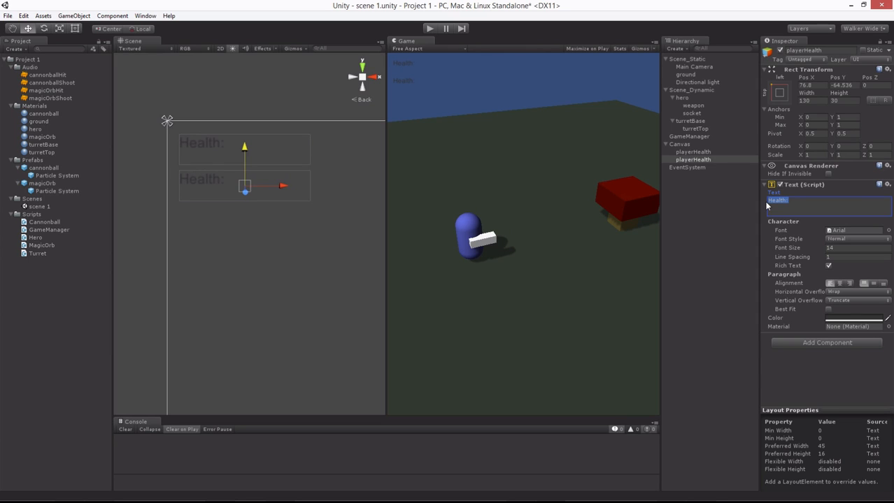
pyautogui.write('Magic')
pyautogui.write('Org')
pyautogui.press('BackSpace')
pyautogui.press('BackSpace')
pyautogui.write('rb:')
pyautogui.press('BackSpace')
pyautogui.write('s:')
pyautogui.press('Return')
# Rename the duplicated playerHealth object, which holds the MagicOrbs text, to magicOrbs
pyautogui.click(690, 161)
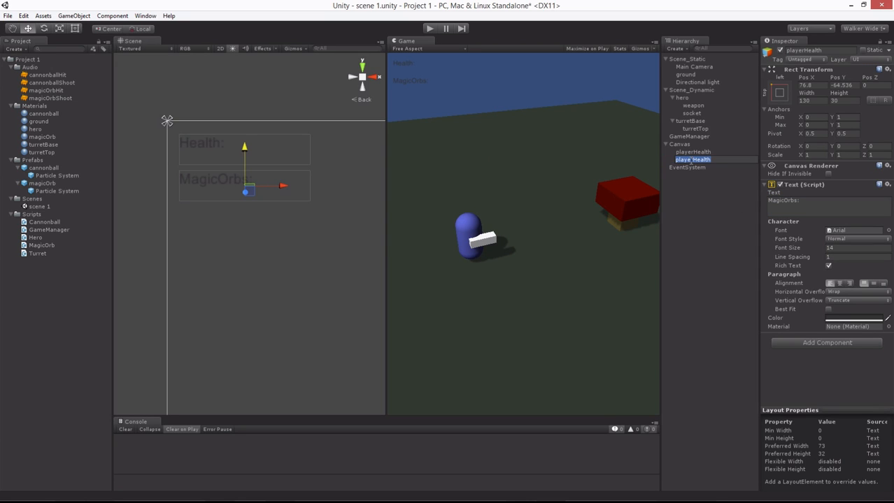
pyautogui.write('magicOrbs')
pyautogui.press('Return')
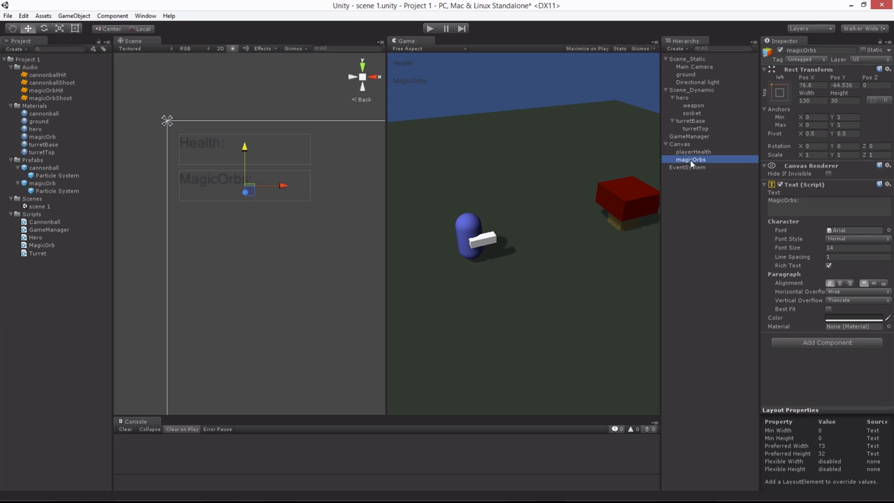
# Duplicate the playerHealth text and move the copy horizontally to just inside the canvas's right edge, at about X 421
pyautogui.scroll(-5, 330, 259)
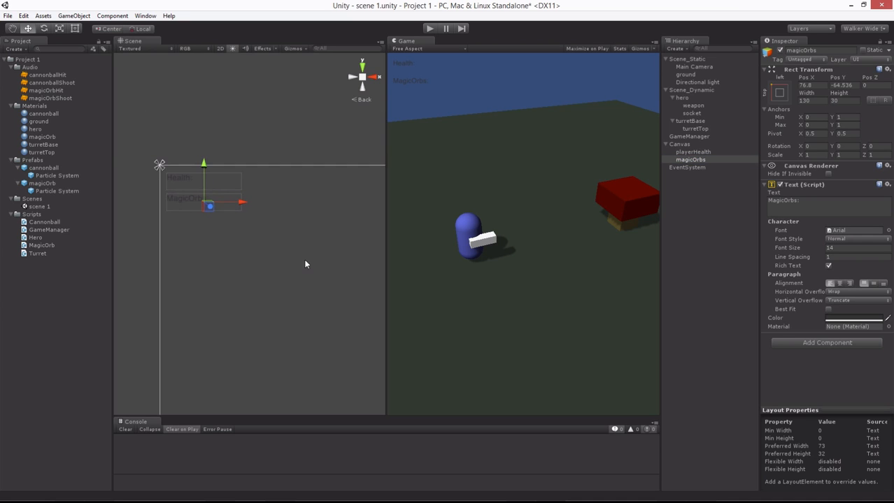
pyautogui.moveTo(304, 260); pyautogui.dragTo(283, 256, button='middle')
pyautogui.scroll(-5, 236, 243)
pyautogui.scroll(5, 196, 228)
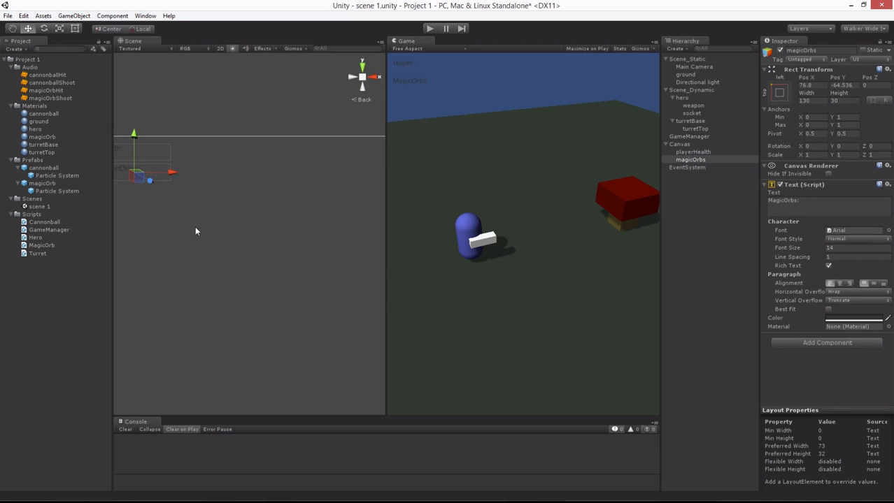
pyautogui.moveTo(195, 231); pyautogui.dragTo(256, 235, button='middle')
pyautogui.scroll(2, 255, 235)
pyautogui.click(691, 153)
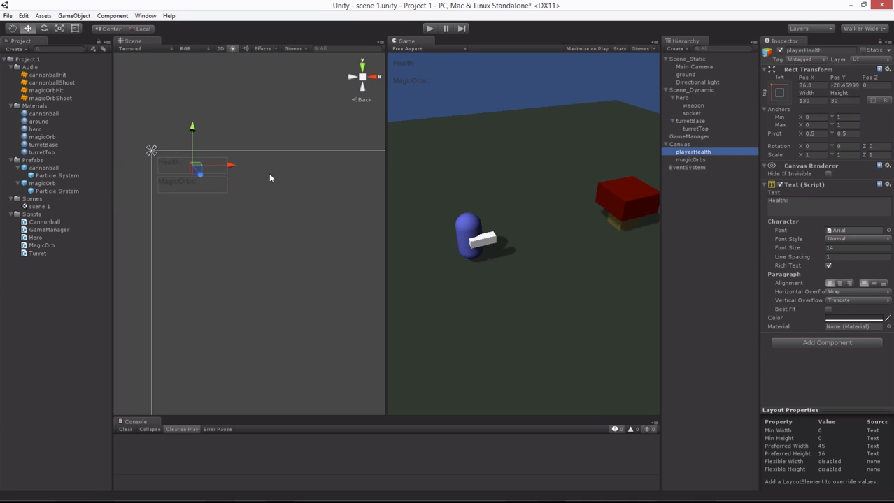
pyautogui.hotkey('ctrl', 'd')
pyautogui.click(221, 169)
pyautogui.moveTo(222, 169); pyautogui.dragTo(333, 170)
pyautogui.moveTo(335, 225); pyautogui.dragTo(220, 235, button='middle')
pyautogui.moveTo(226, 168); pyautogui.dragTo(321, 172)
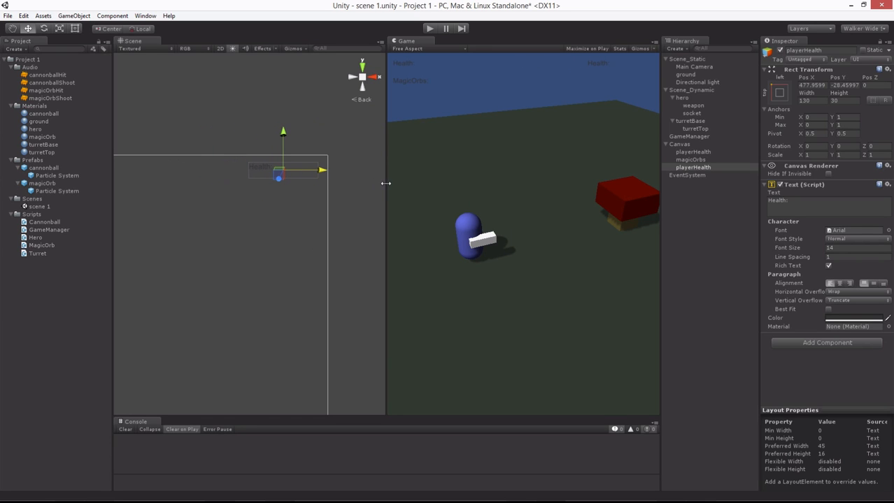
pyautogui.moveTo(385, 183); pyautogui.dragTo(416, 228)
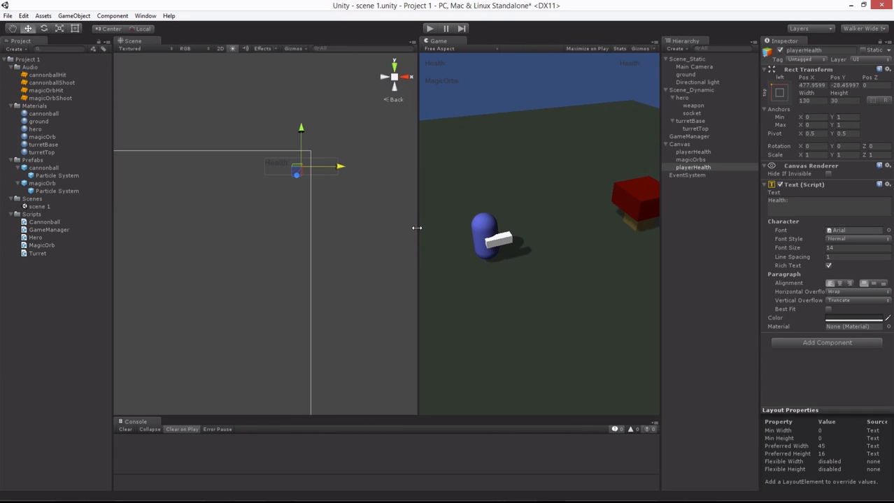
pyautogui.moveTo(338, 168); pyautogui.dragTo(306, 167)
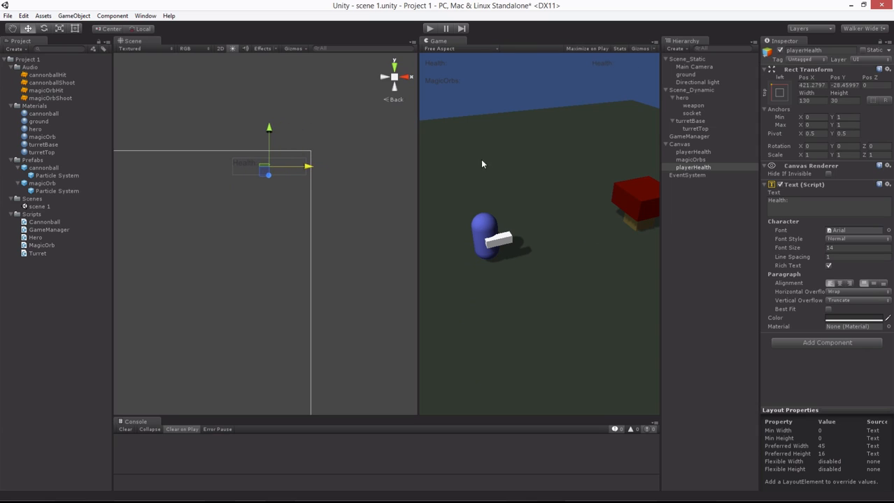
# Anchor the new playerHealth copy to the top right of the canvas and resize the Game view to check its placement
pyautogui.click(779, 93)
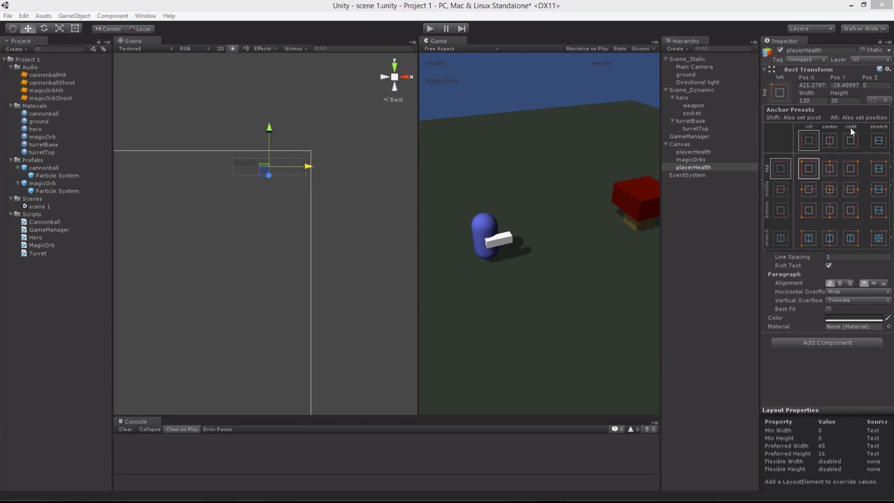
pyautogui.click(850, 169)
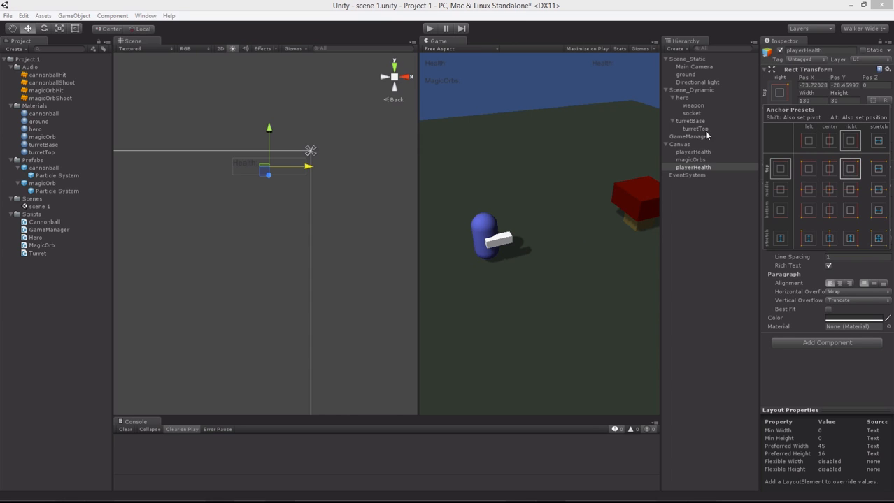
pyautogui.click(418, 289)
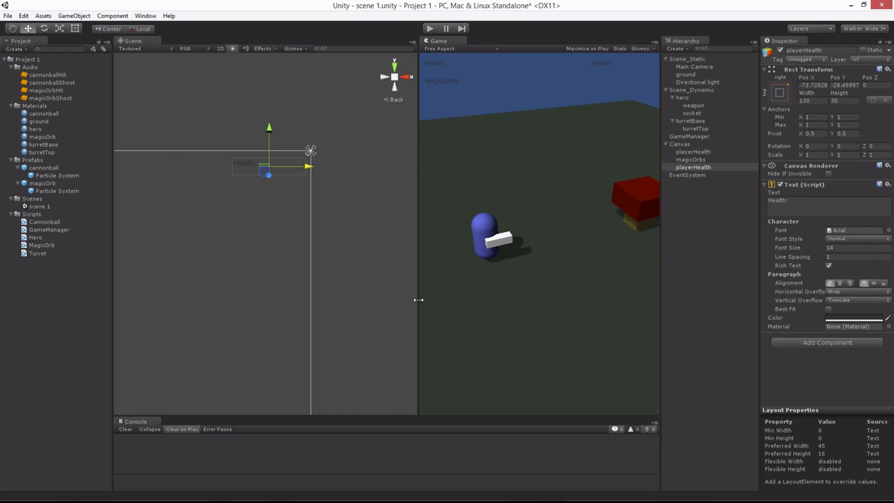
pyautogui.moveTo(417, 299)
pyautogui.mouseDown()
pyautogui.moveTo(399, 299)
pyautogui.moveTo(443, 309)
pyautogui.moveTo(369, 314)
pyautogui.moveTo(446, 315)
pyautogui.moveTo(405, 326)
pyautogui.mouseUp()
pyautogui.moveTo(230, 281); pyautogui.dragTo(287, 253, button='middle')
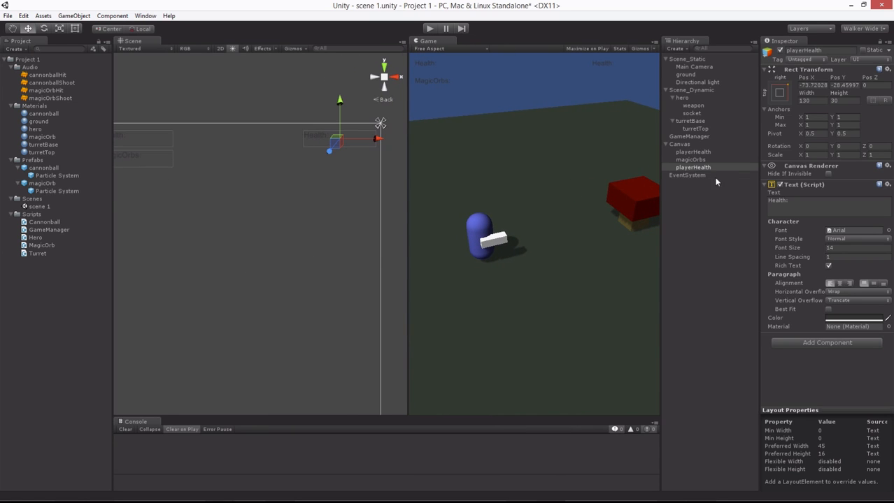
# Rename the top-right playerHealth copy to turretHealth and change its text content to "Turret"
pyautogui.click(687, 170)
pyautogui.click(690, 168)
pyautogui.write('Health')
pyautogui.press('Home')
pyautogui.write('turret')
pyautogui.press('Return')
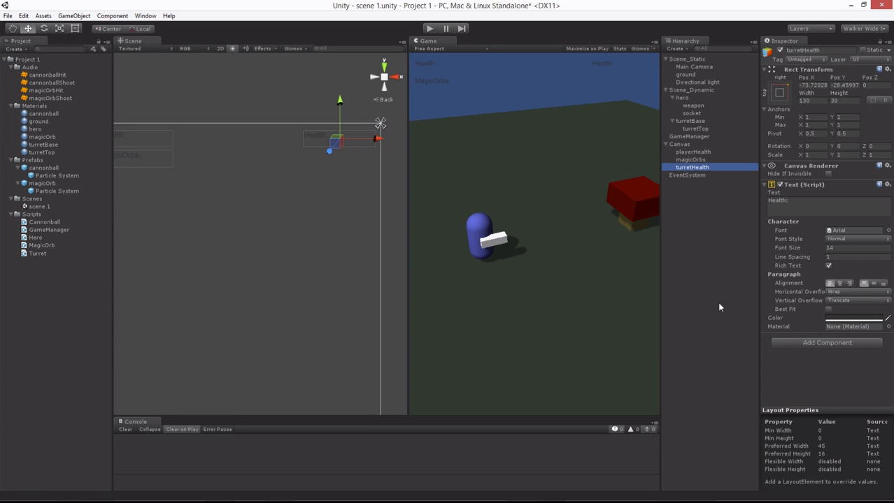
pyautogui.click(781, 212)
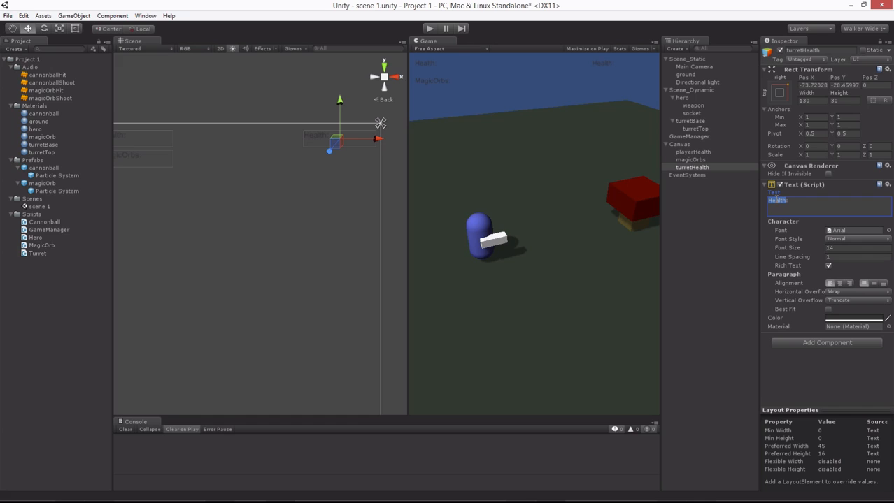
pyautogui.write('Turret')
# Change the original playerHealth object's text content to "Player" and save the scene
pyautogui.click(691, 152)
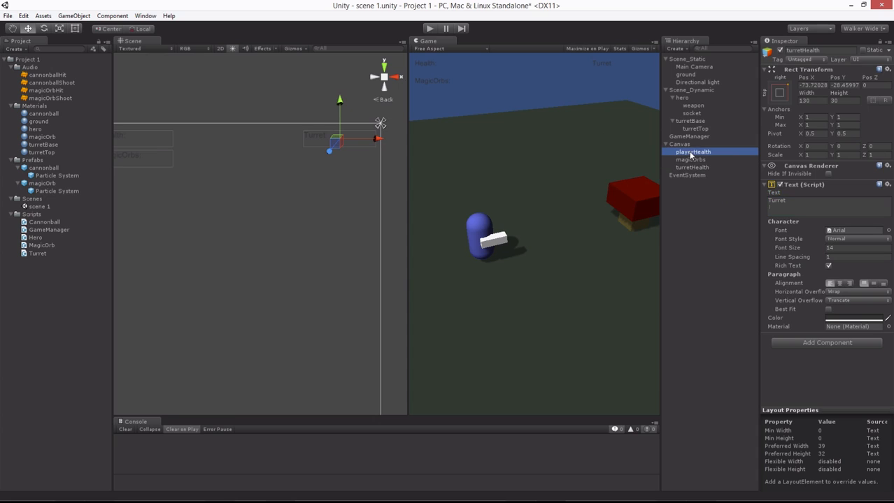
pyautogui.click(776, 201)
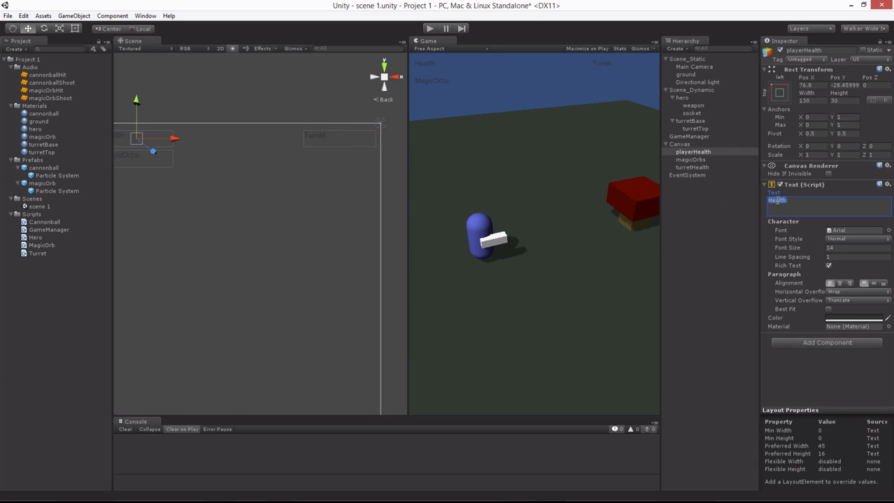
pyautogui.write('Player')
pyautogui.press('Return')
pyautogui.hotkey('ctrl', 's')
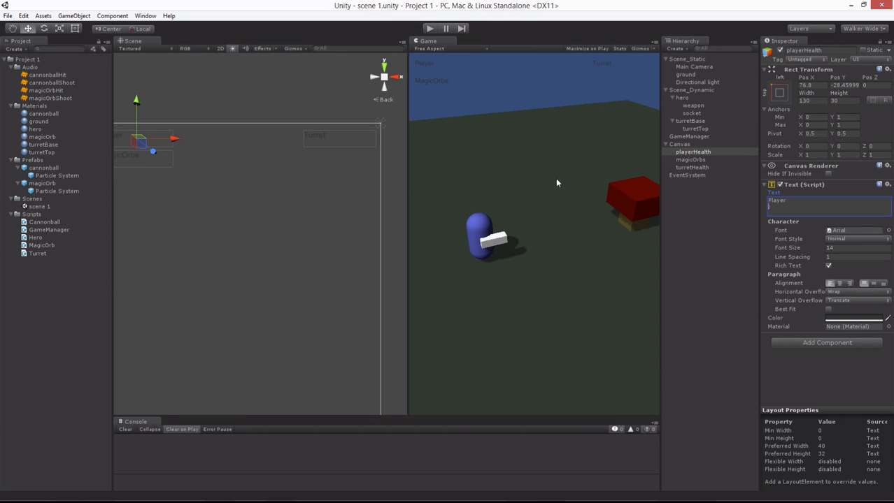
# Frame the hero in the Scene view and orbit around it to see it together with the turret
pyautogui.click(260, 97)
pyautogui.scroll(2, 220, 242)
pyautogui.scroll(-1, 222, 240)
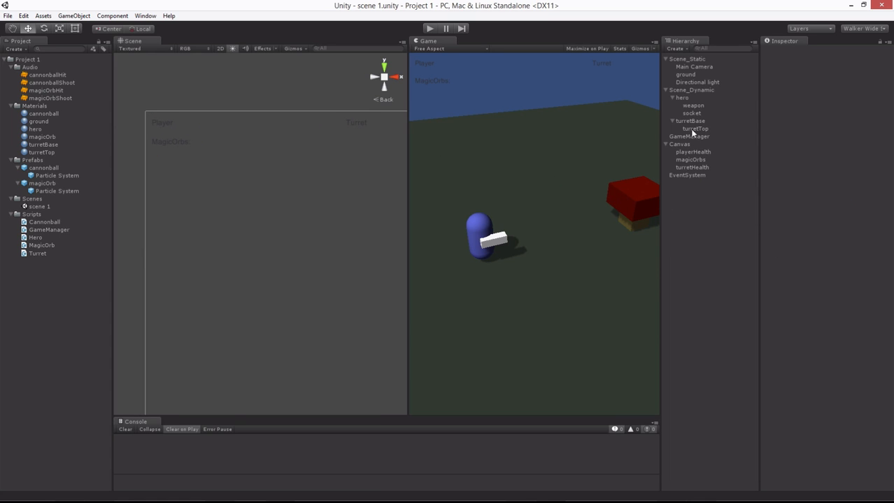
pyautogui.doubleClick(682, 98)
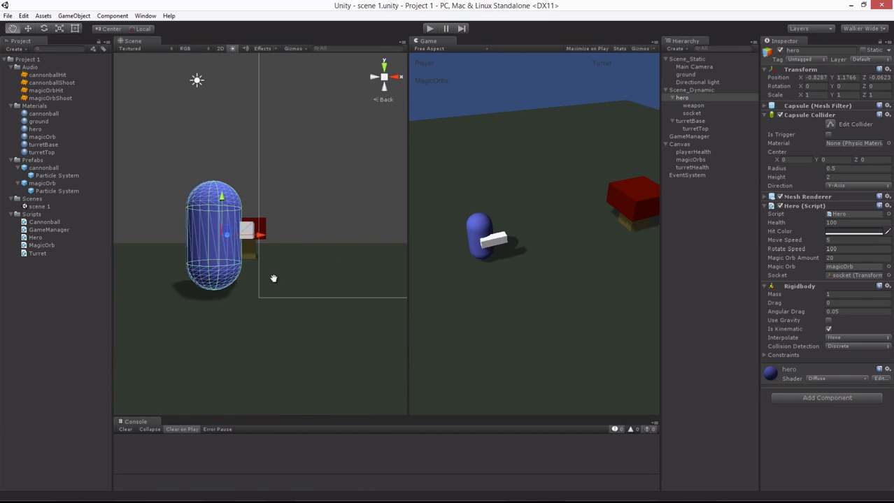
pyautogui.keyDown('alt'); pyautogui.moveTo(224, 307); pyautogui.dragTo(282, 295); pyautogui.keyUp('alt')
pyautogui.click(345, 146)
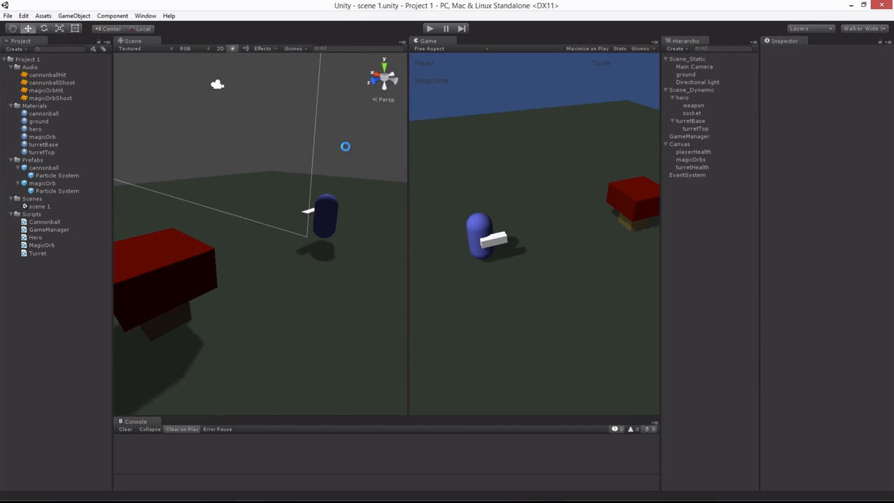